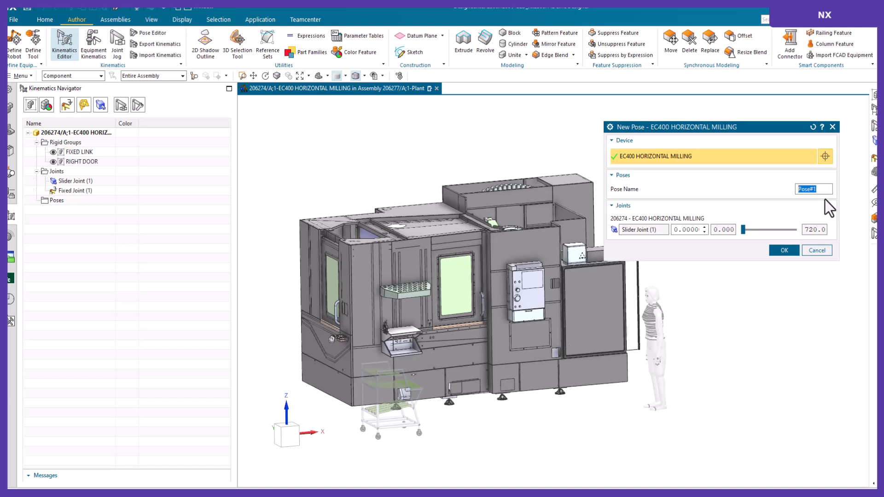
# Create a DOOR OPEN pose with Slider Joint (1) at 720 for the EC400 HORIZONTAL MILLING machine, and apply the HOME and DOOR OPEN poses.
pyautogui.write('OR OPEN')
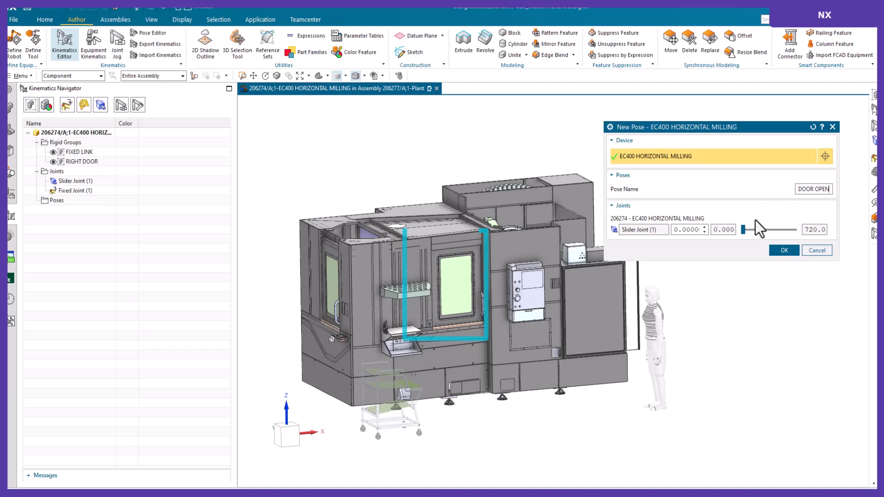
pyautogui.moveTo(745, 231); pyautogui.dragTo(794, 230)
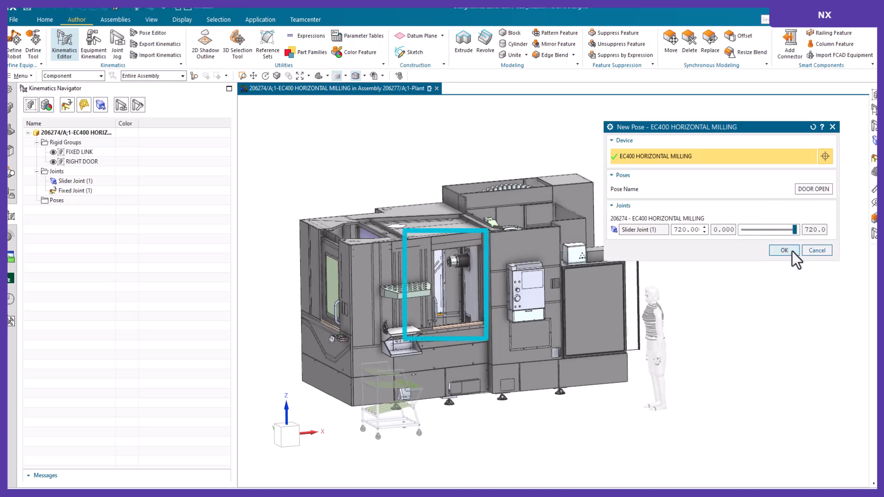
pyautogui.click(792, 251)
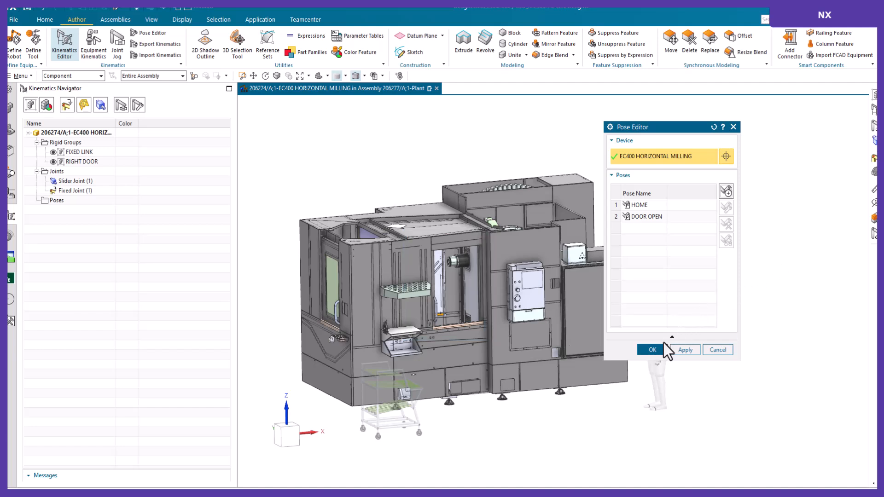
pyautogui.click(653, 350)
pyautogui.doubleClick(67, 211)
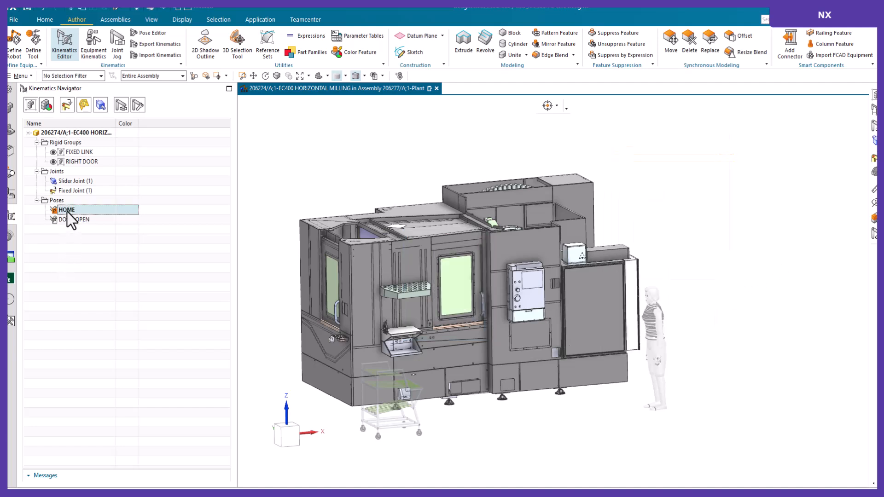
pyautogui.doubleClick(68, 218)
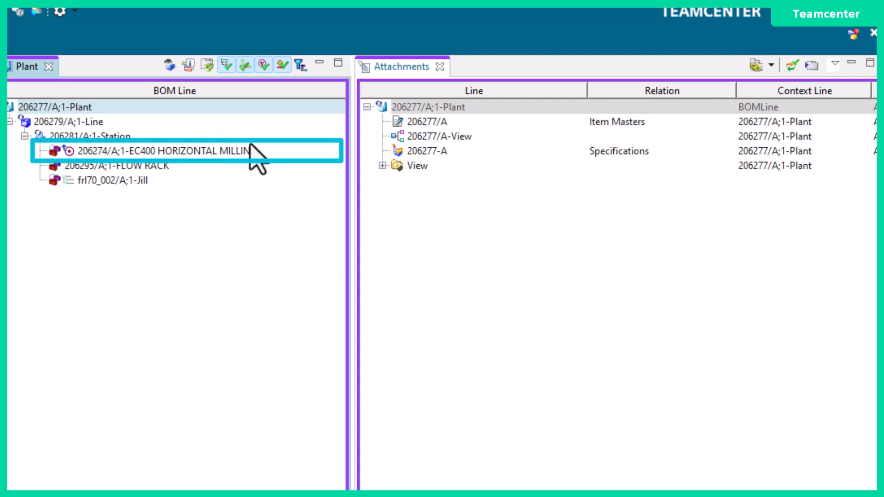
# In Teamcenter, examine the kinematics attachment of the EC400 HORIZONTAL MILLING item in the plant structure.
pyautogui.click(266, 151)
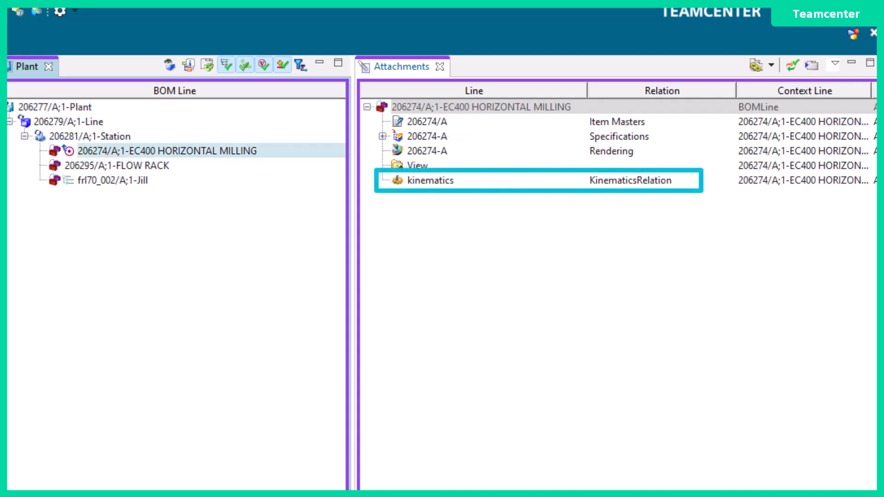
pyautogui.click(431, 181)
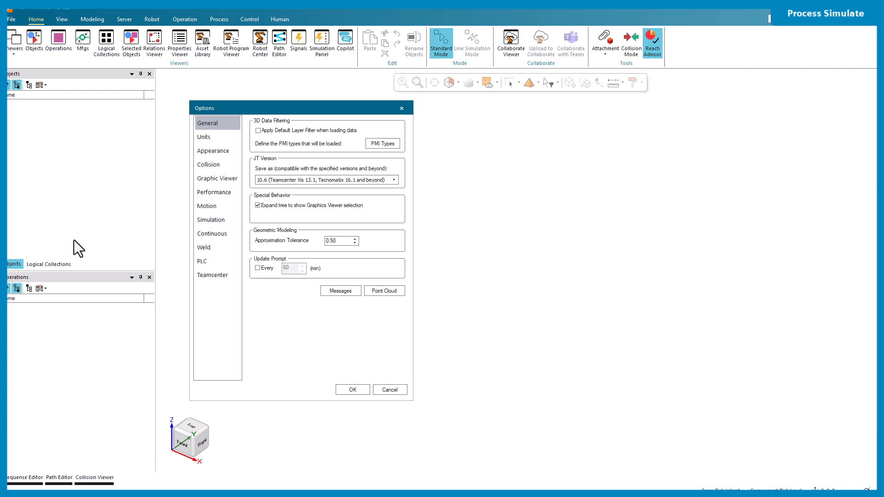
# In Process Simulate's Teamcenter options, enable extracting and consuming kinematics for devices.
pyautogui.click(229, 275)
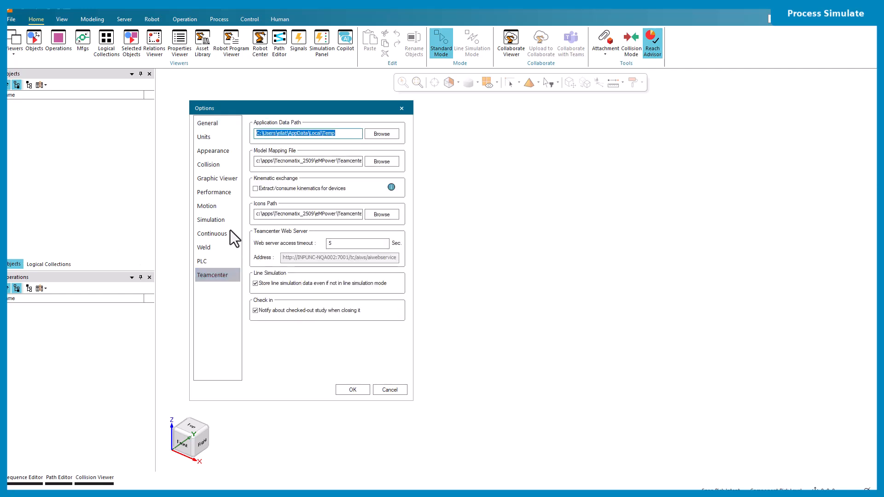
pyautogui.click(255, 188)
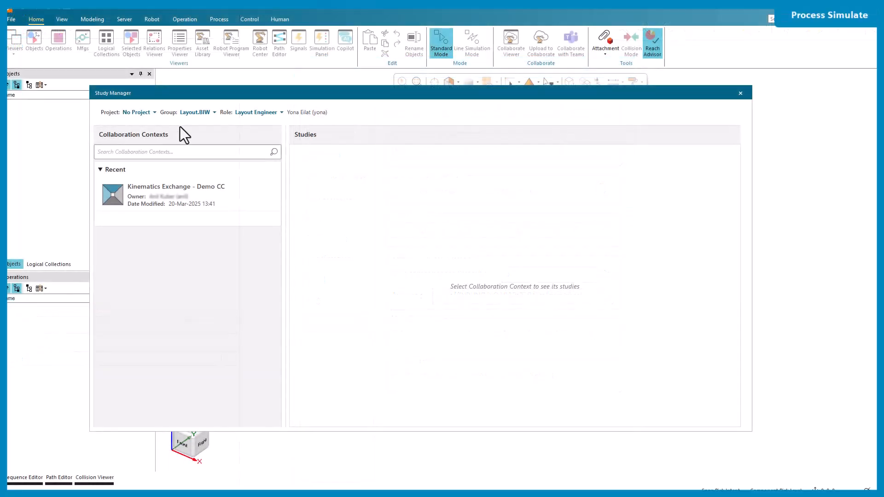
# Open the Process Station Study from the Kinematics Exchange - Demo CC collaboration context.
pyautogui.click(244, 205)
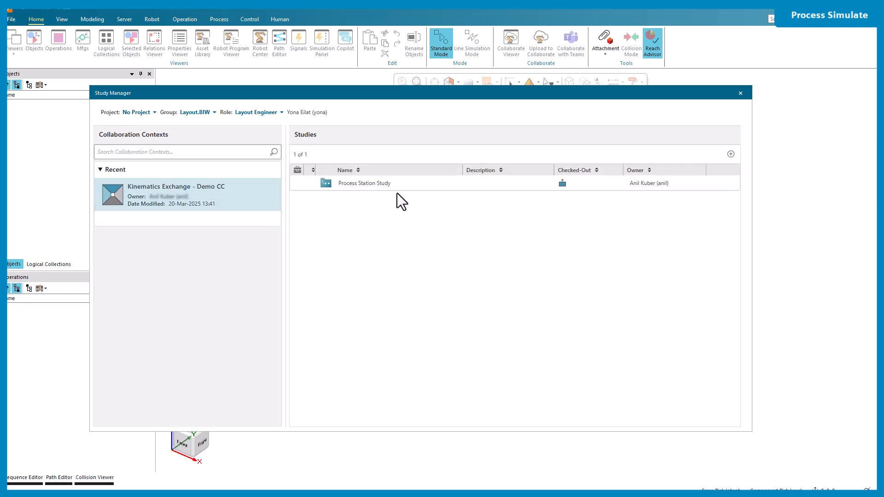
pyautogui.click(504, 183)
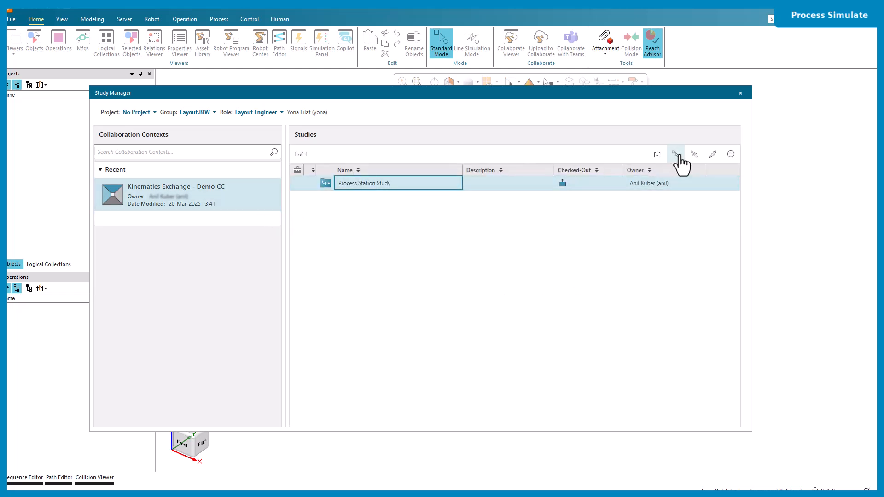
pyautogui.click(677, 154)
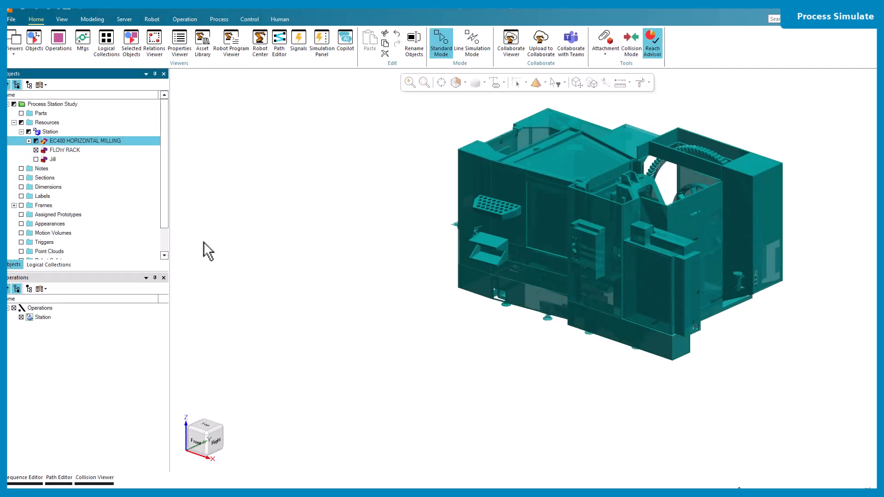
# Test the EC400 HORIZONTAL MILLING door kinematics in Joint Jog by applying the OPEN DOOR pose and returning to HOME.
pyautogui.rightClick(125, 143)
pyautogui.click(150, 318)
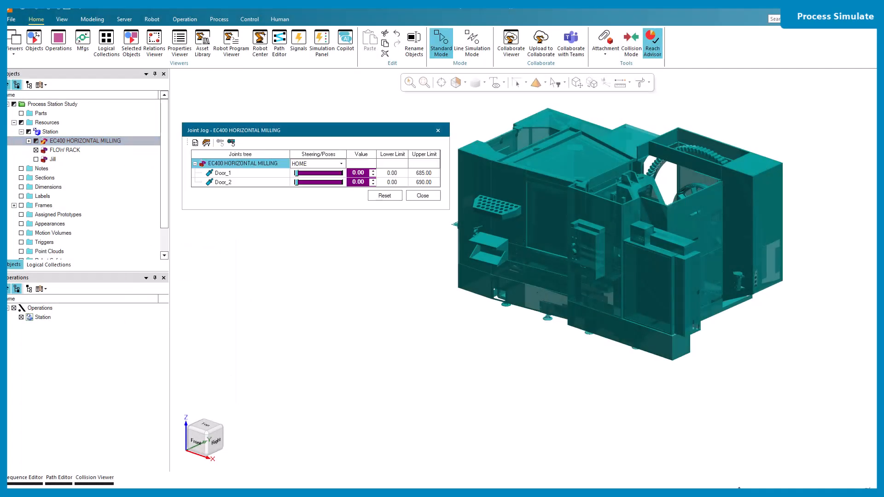
pyautogui.click(341, 164)
pyautogui.click(326, 181)
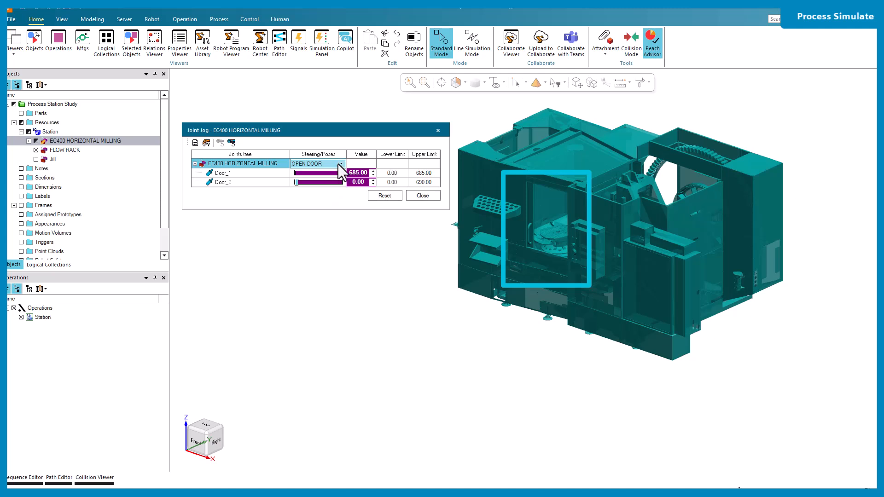
pyautogui.click(340, 164)
pyautogui.click(340, 178)
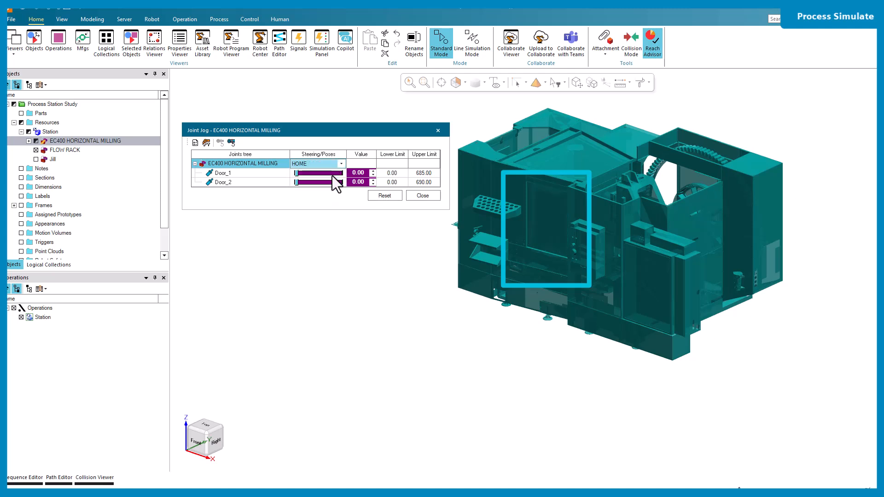
pyautogui.click(411, 196)
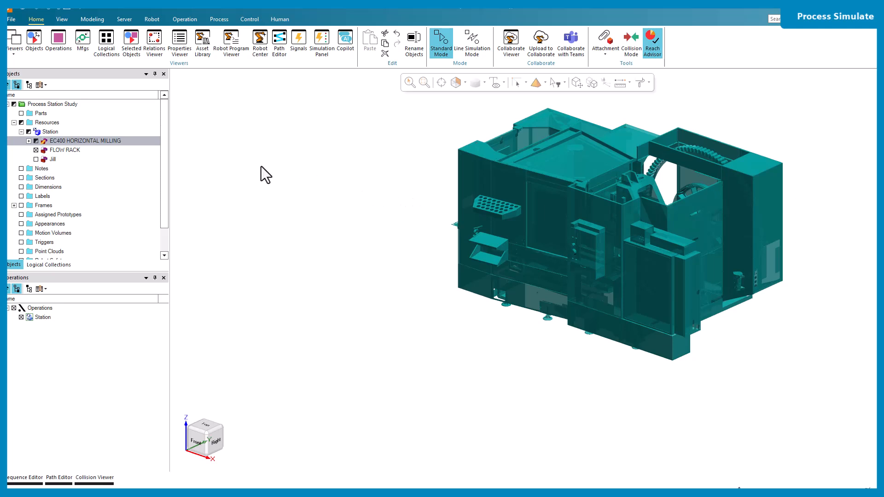
# End modeling of the EC400 HORIZONTAL MILLING component and save its changes.
pyautogui.click(144, 143)
pyautogui.click(92, 18)
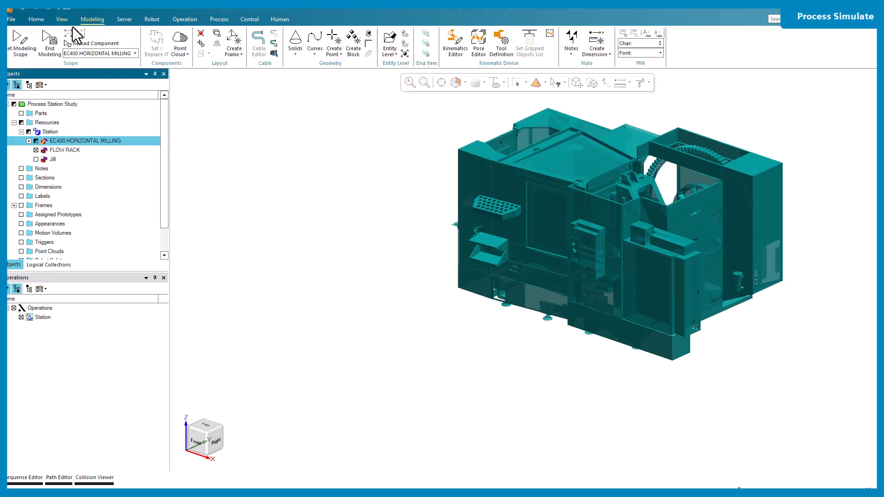
pyautogui.click(52, 46)
pyautogui.click(261, 189)
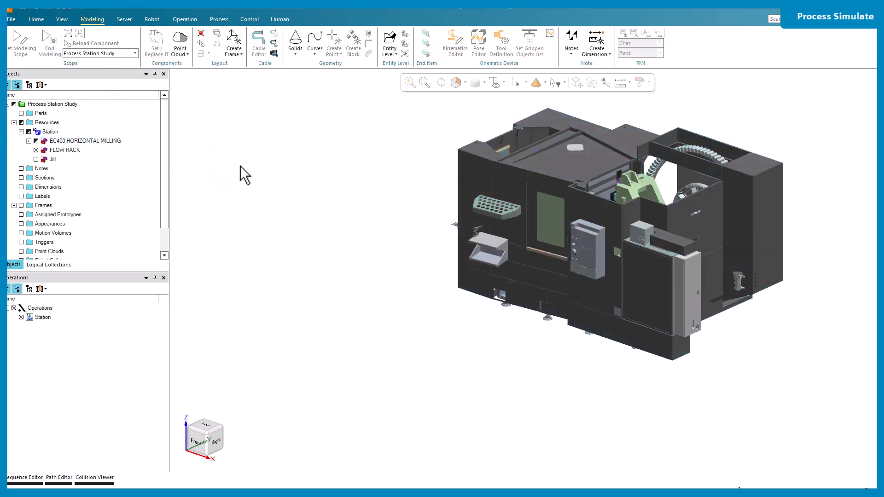
# Update Teamcenter with the Plant modifications, excluding the Process option.
pyautogui.click(21, 2)
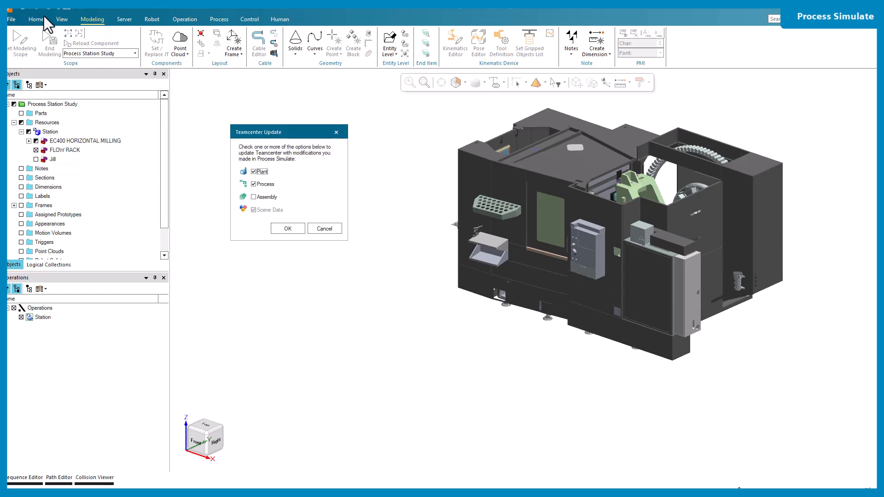
pyautogui.click(253, 184)
pyautogui.click(301, 229)
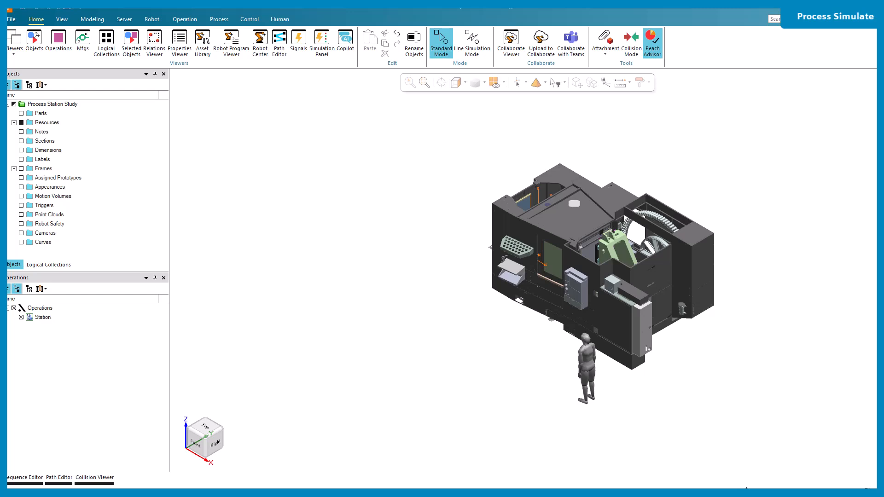
pyautogui.click(207, 57)
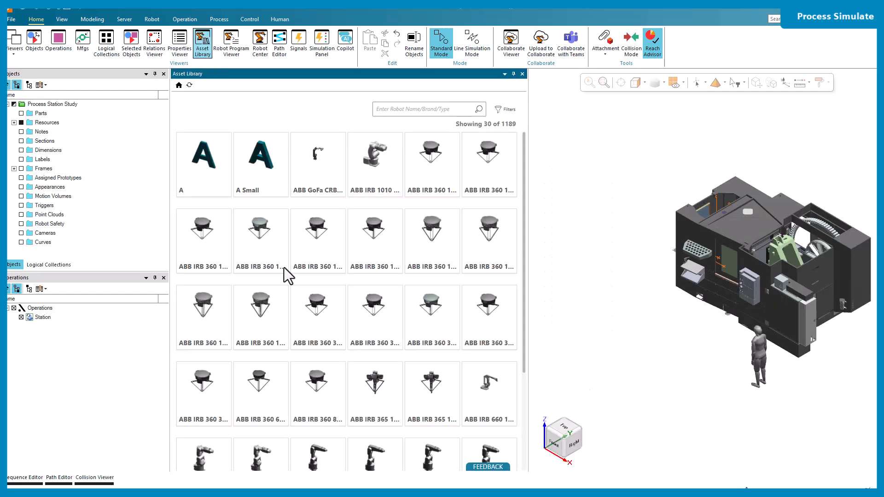
pyautogui.moveTo(333, 405)
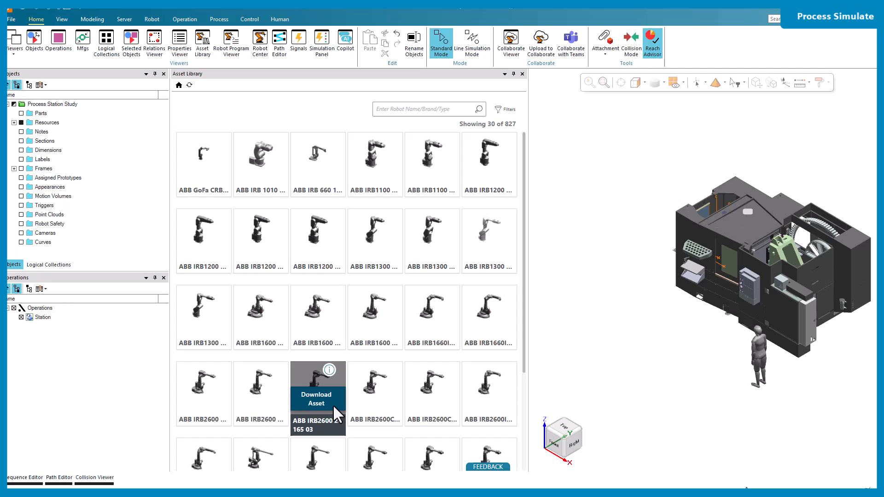
pyautogui.click(328, 369)
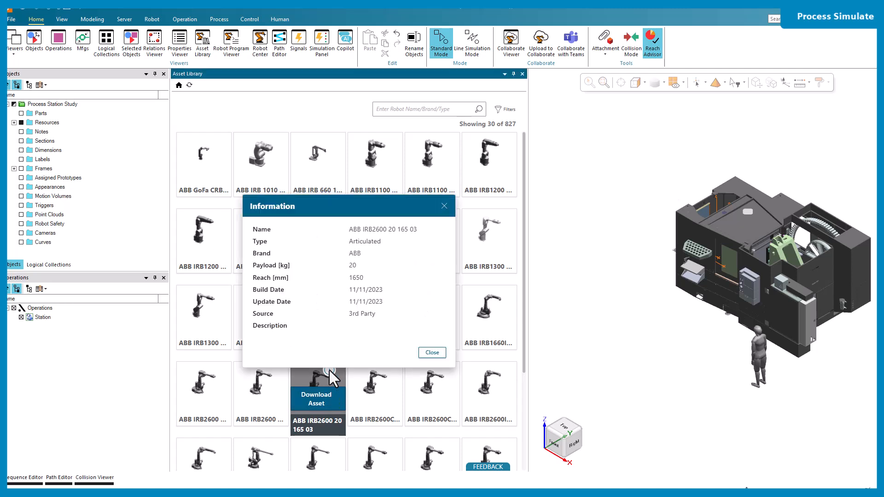
pyautogui.click(432, 353)
pyautogui.click(330, 394)
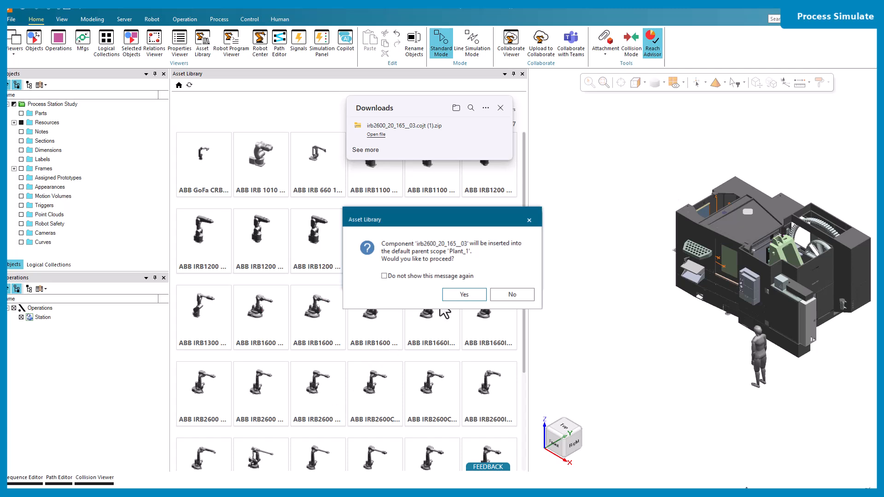
pyautogui.click(464, 294)
pyautogui.click(500, 108)
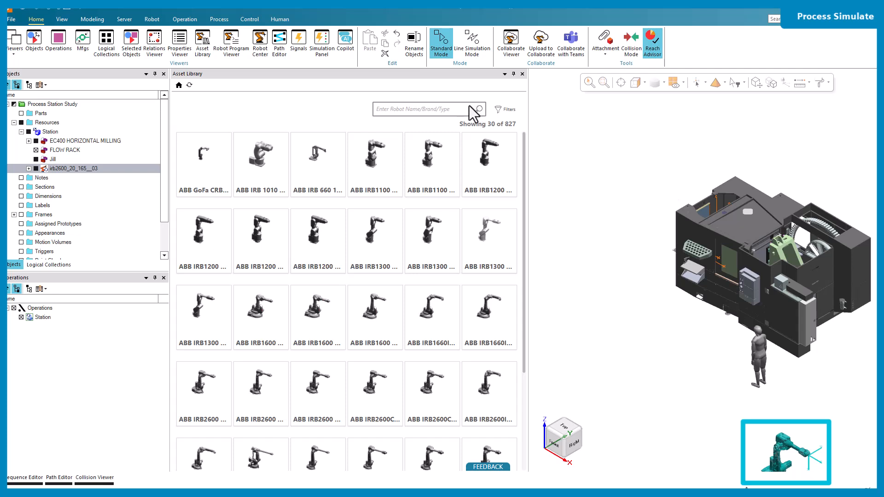
pyautogui.click(467, 107)
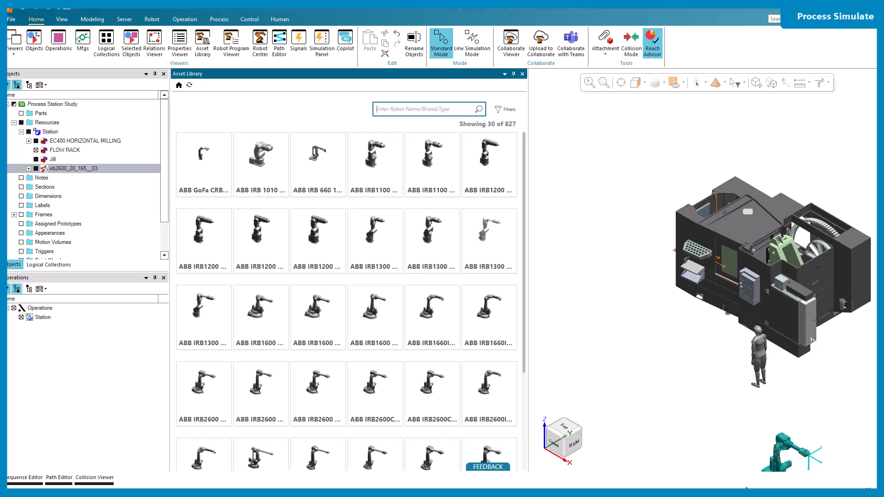
pyautogui.click(414, 109)
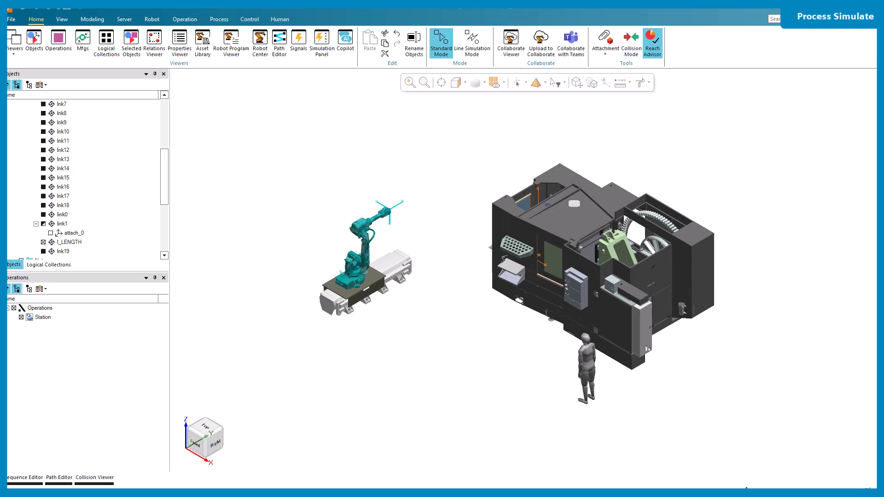
# Jog joint j1 of the ABB_IRBT_2005_RAIL_2M_20M rail to move the robot along it.
pyautogui.click(382, 264)
pyautogui.click(385, 265)
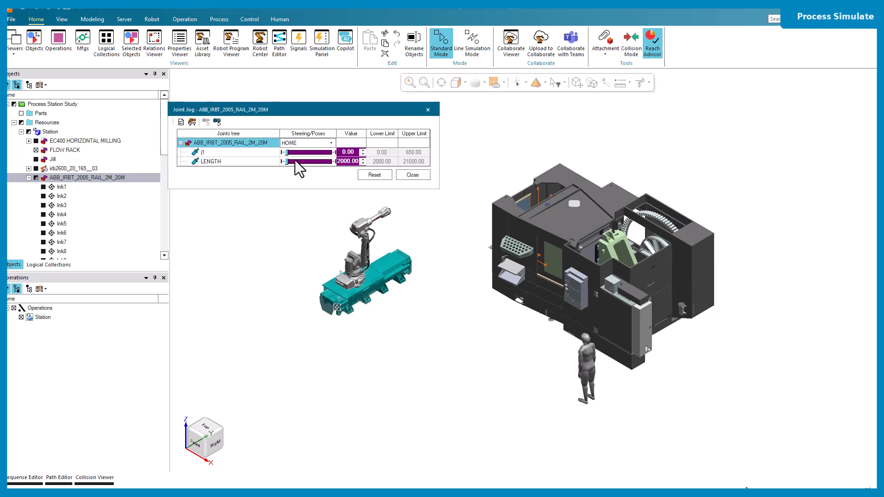
pyautogui.moveTo(295, 149)
pyautogui.mouseDown()
pyautogui.moveTo(344, 153)
pyautogui.moveTo(301, 154)
pyautogui.mouseUp()
pyautogui.click(398, 175)
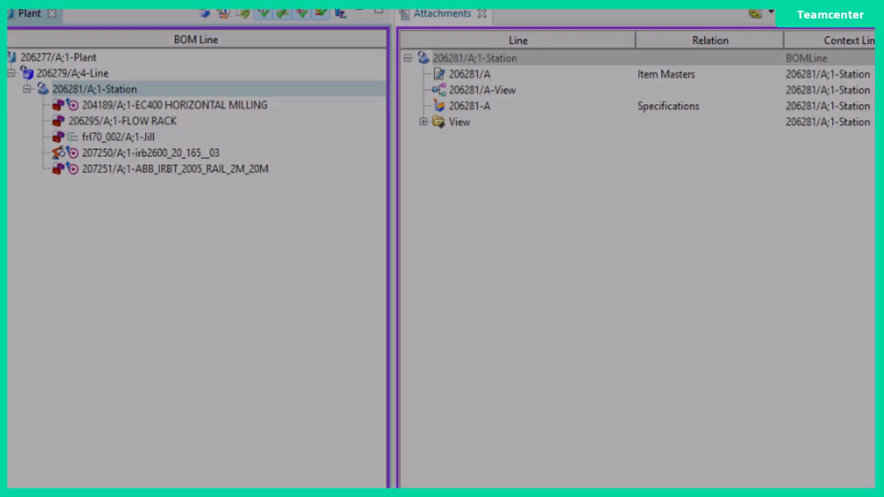
# In Teamcenter, examine the attachments of the irb2600_20_165__03 robot and the ABB_IRBT_2005_RAIL_2M_20M rail.
pyautogui.click(194, 154)
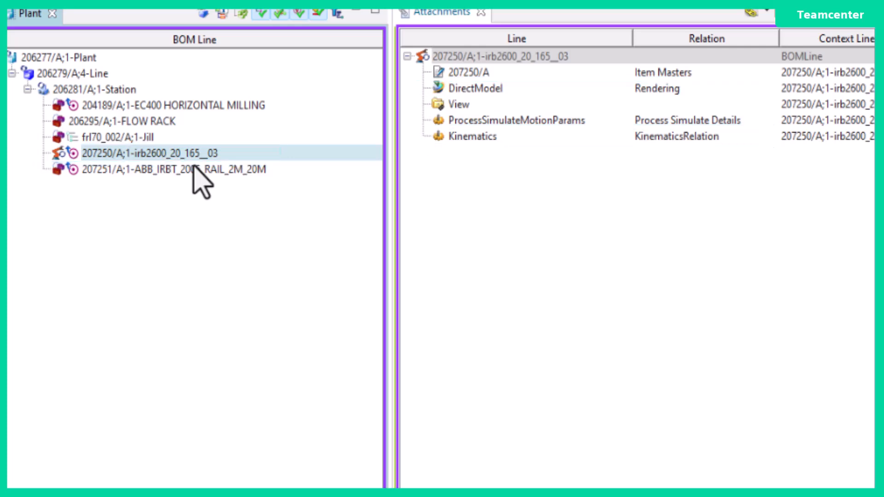
pyautogui.click(194, 168)
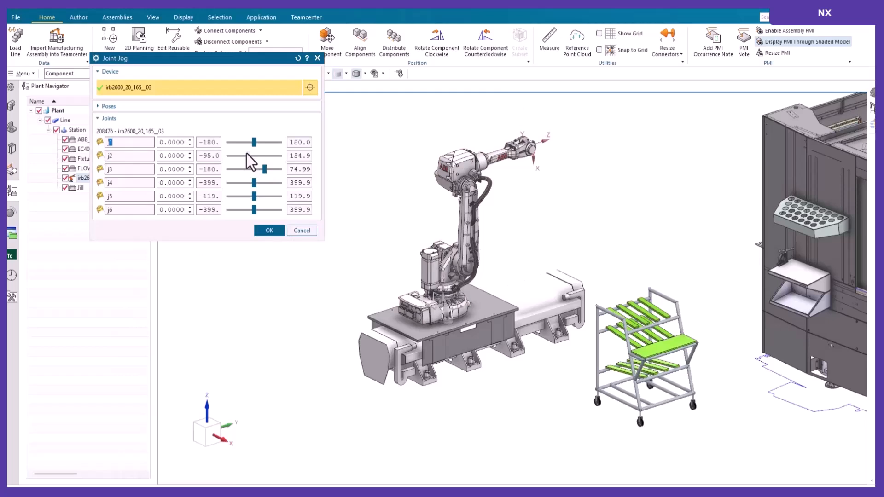
# In NX, test the joint motion of the irb2600_20_165__03 robot and the ABB_IRBT_2005_RAIL_2M_20M rail with Joint Jog.
pyautogui.moveTo(247, 154)
pyautogui.mouseDown()
pyautogui.moveTo(259, 156)
pyautogui.moveTo(245, 158)
pyautogui.moveTo(264, 142)
pyautogui.moveTo(242, 148)
pyautogui.mouseUp()
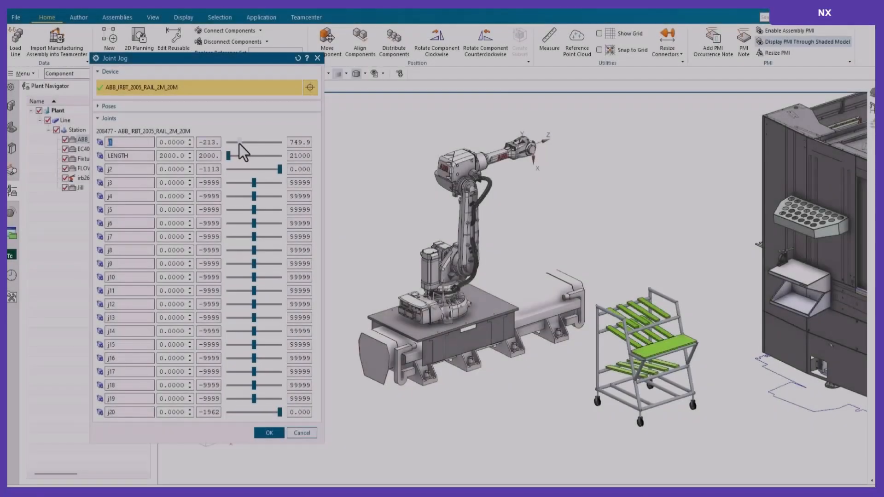
pyautogui.moveTo(239, 144)
pyautogui.mouseDown()
pyautogui.moveTo(278, 148)
pyautogui.moveTo(237, 147)
pyautogui.moveTo(246, 149)
pyautogui.mouseUp()
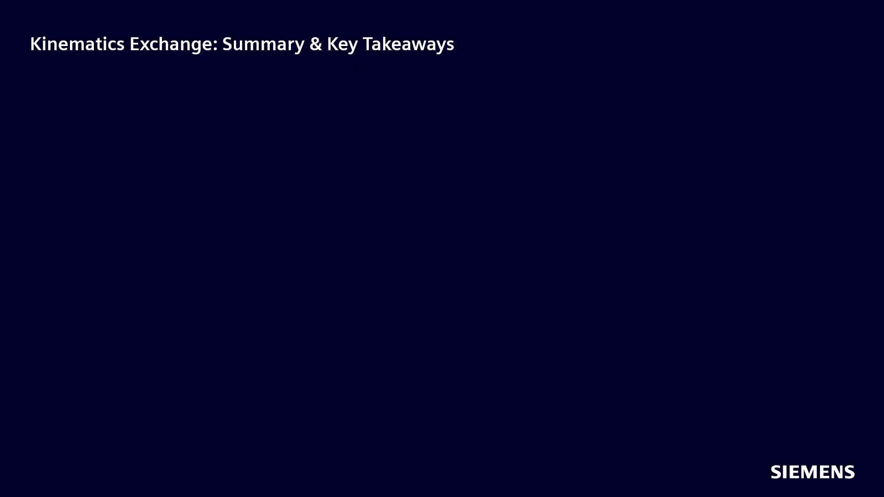